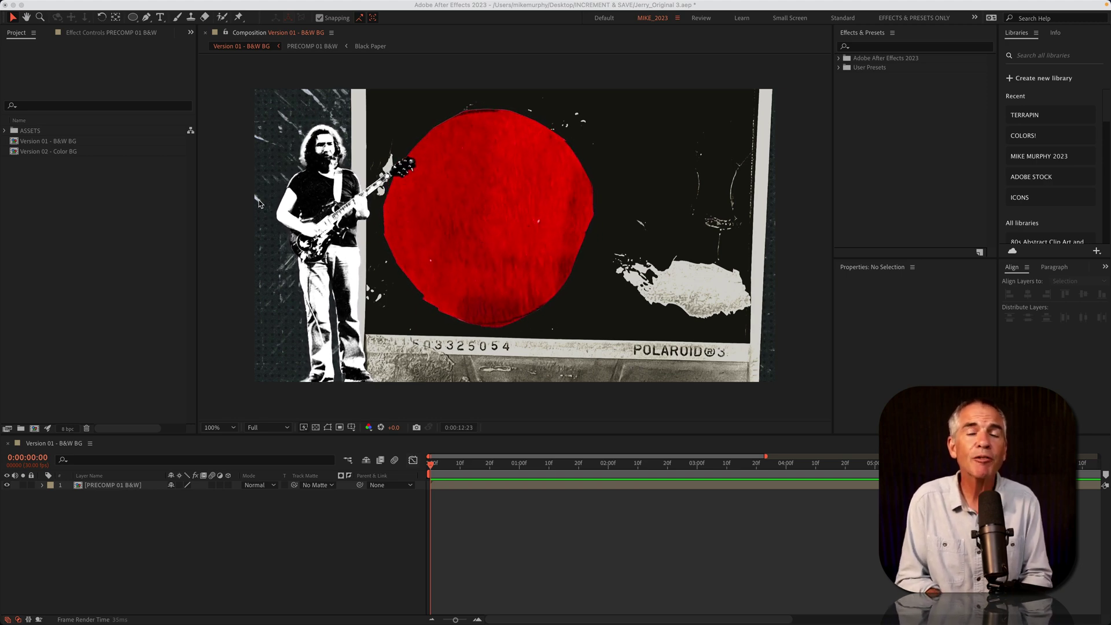
Step: Save the project under the name Jerry_Original in the INCREMENT & SAVE folder on the Desktop
{"action": "left_click", "coordinate": [231, 129]}
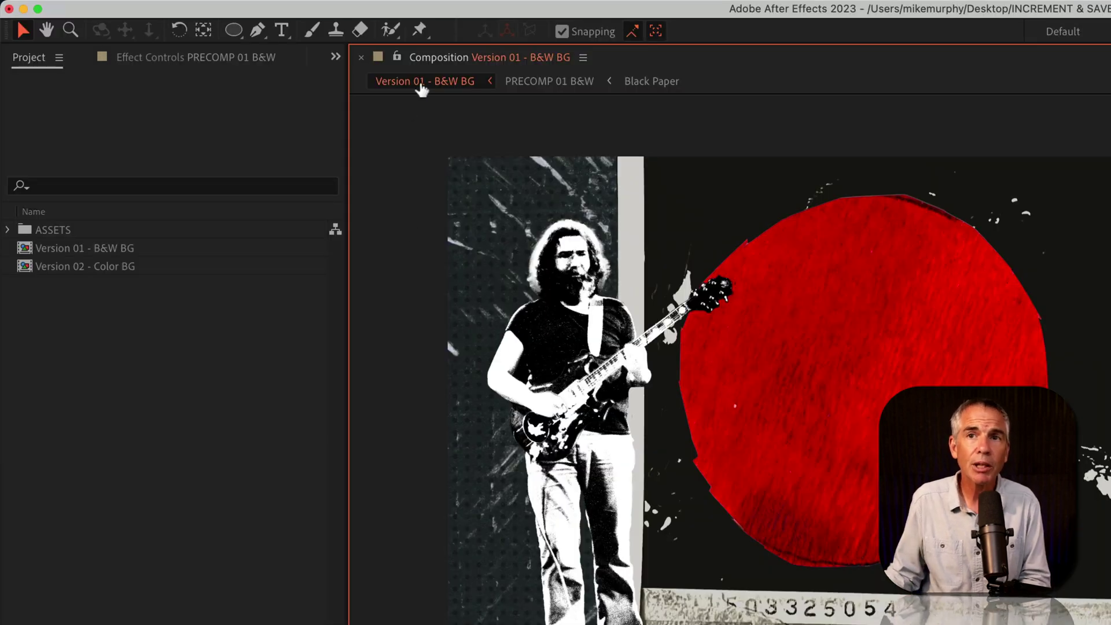
{"action": "left_click", "coordinate": [155, 10]}
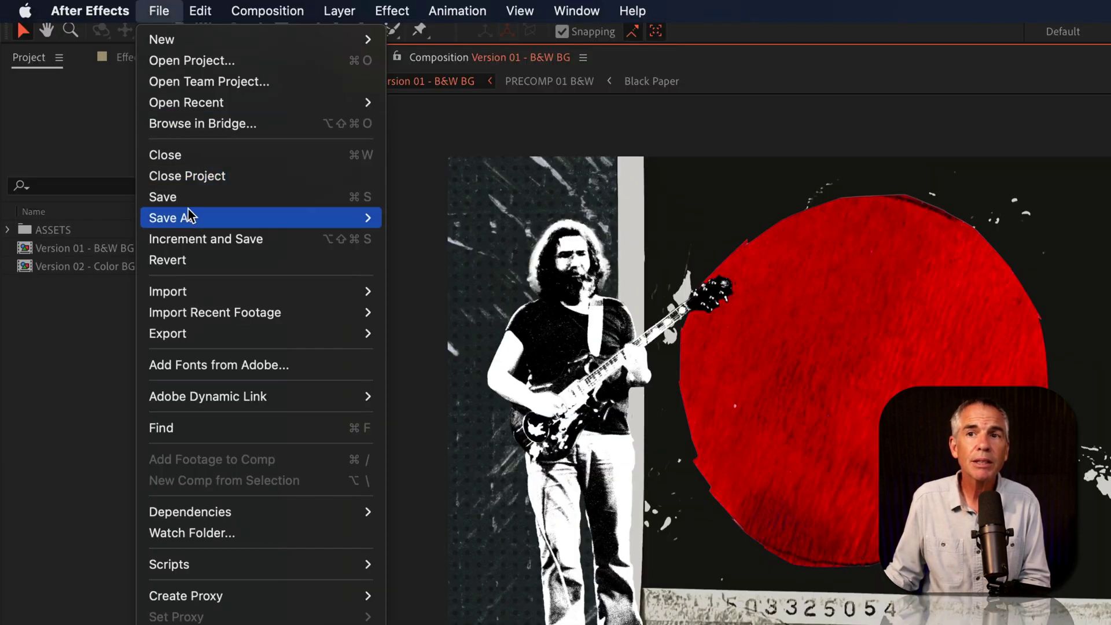
{"action": "mouse_move", "coordinate": [191, 218]}
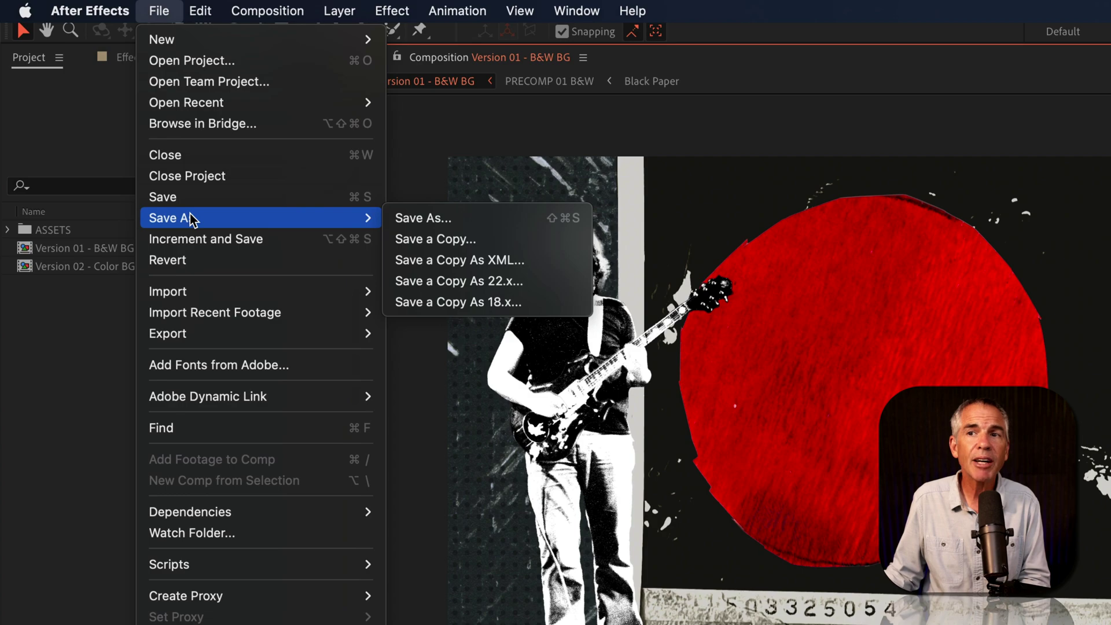
{"action": "left_click", "coordinate": [437, 220]}
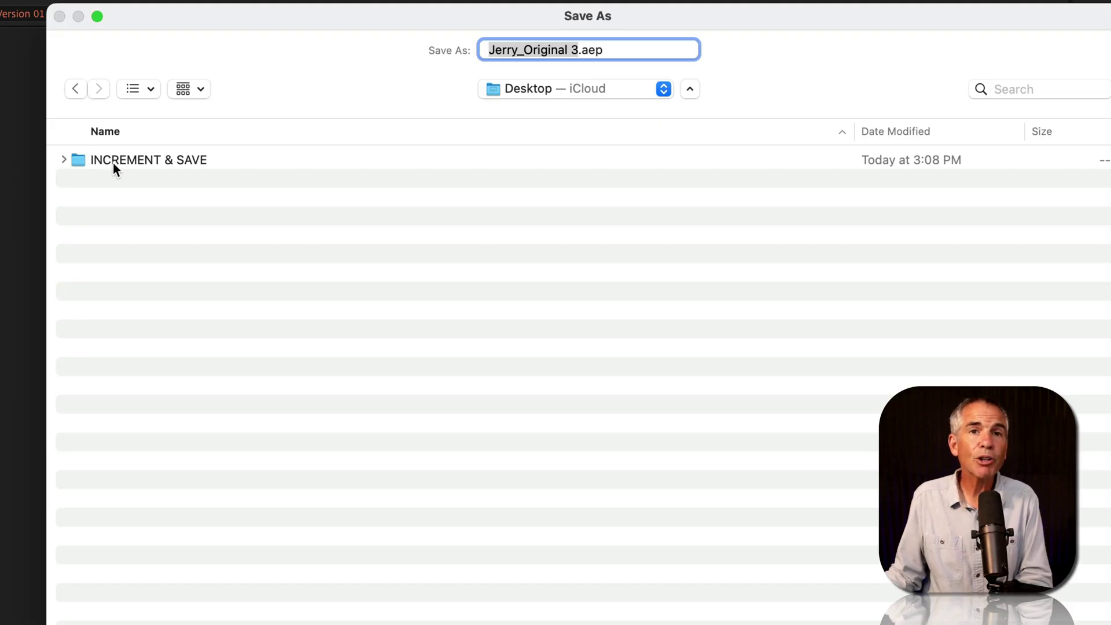
{"action": "double_click", "coordinate": [113, 164]}
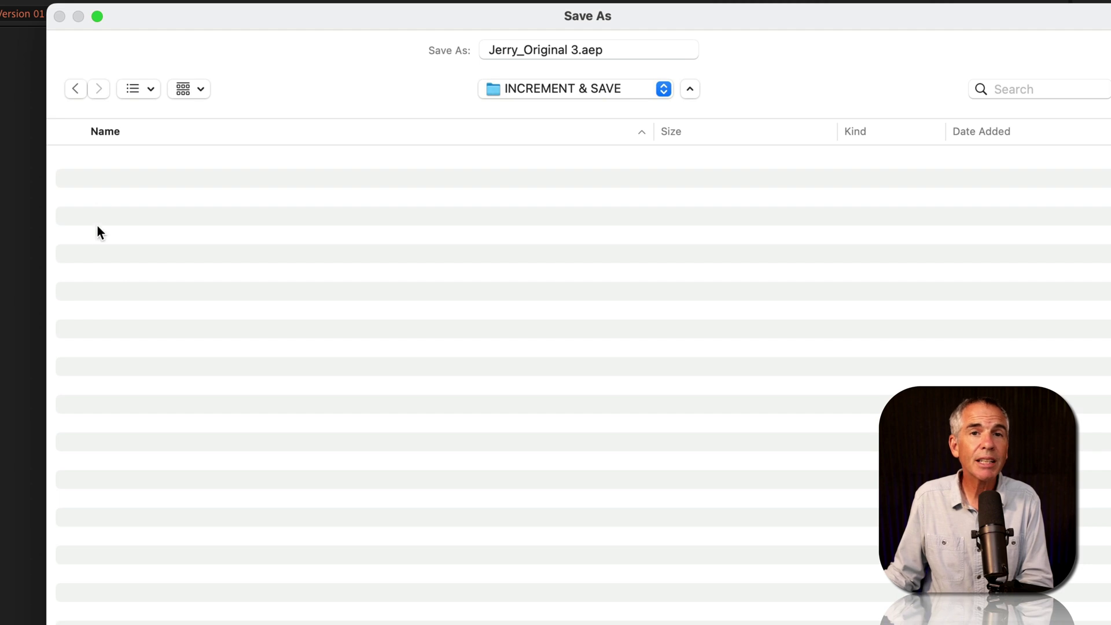
{"action": "triple_click", "coordinate": [602, 49]}
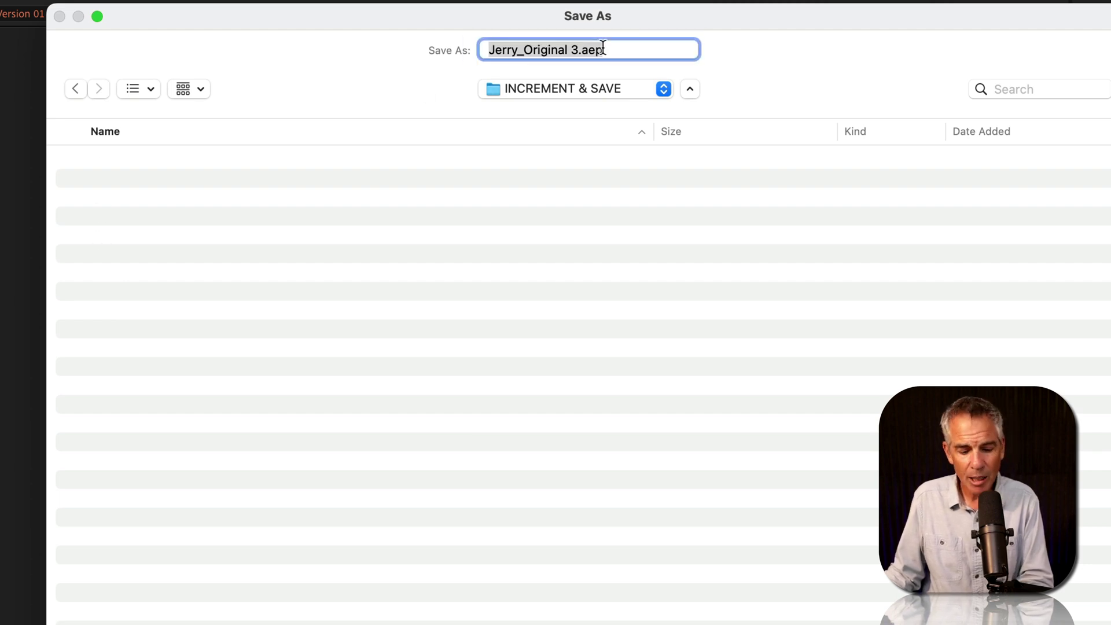
{"action": "type", "text": "Jerry_Original"}
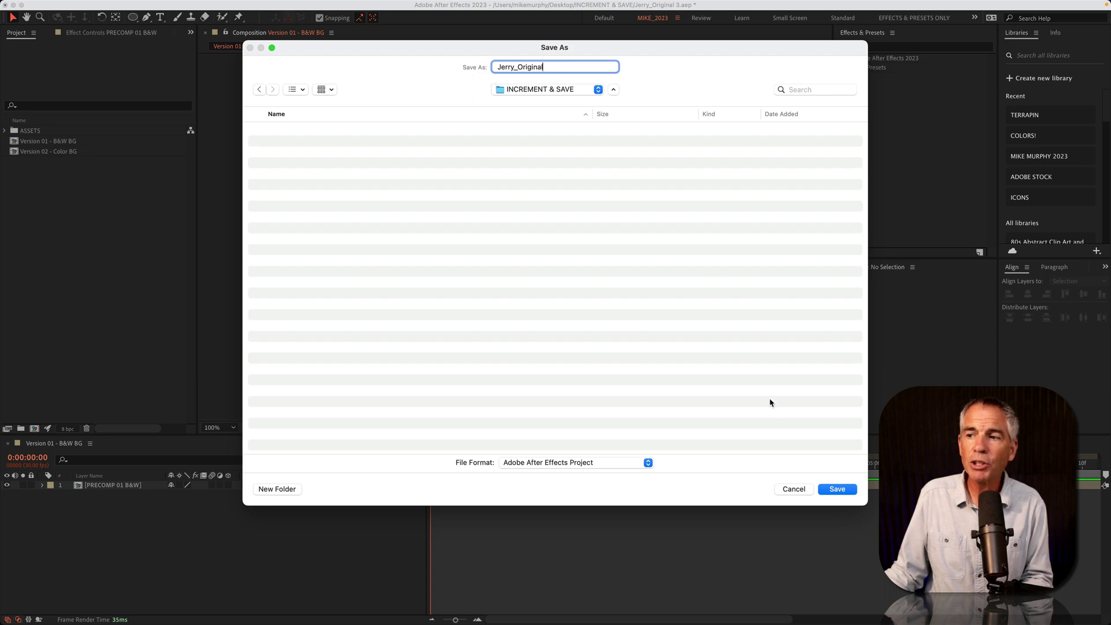
{"action": "left_click", "coordinate": [837, 488]}
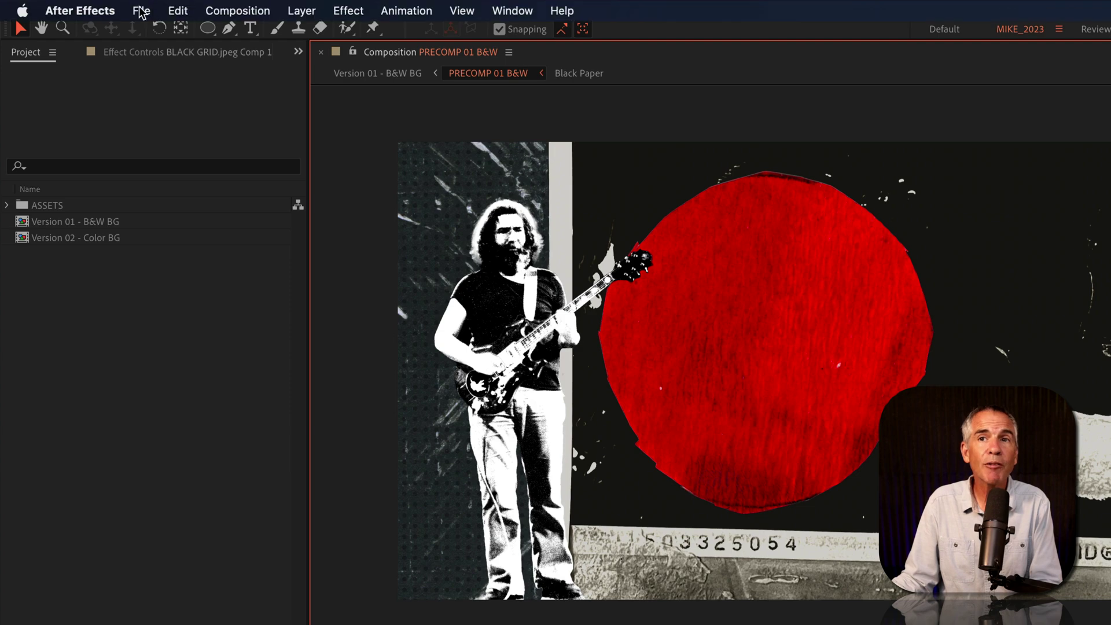
{"action": "left_click", "coordinate": [141, 10]}
{"action": "mouse_move", "coordinate": [171, 195]}
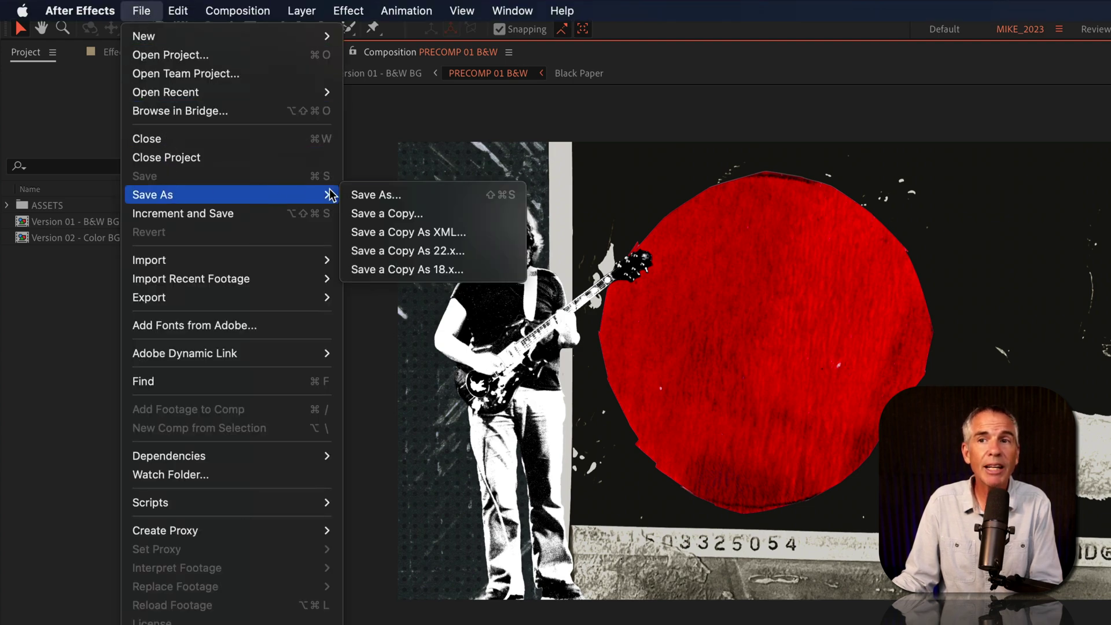
{"action": "left_click", "coordinate": [370, 195]}
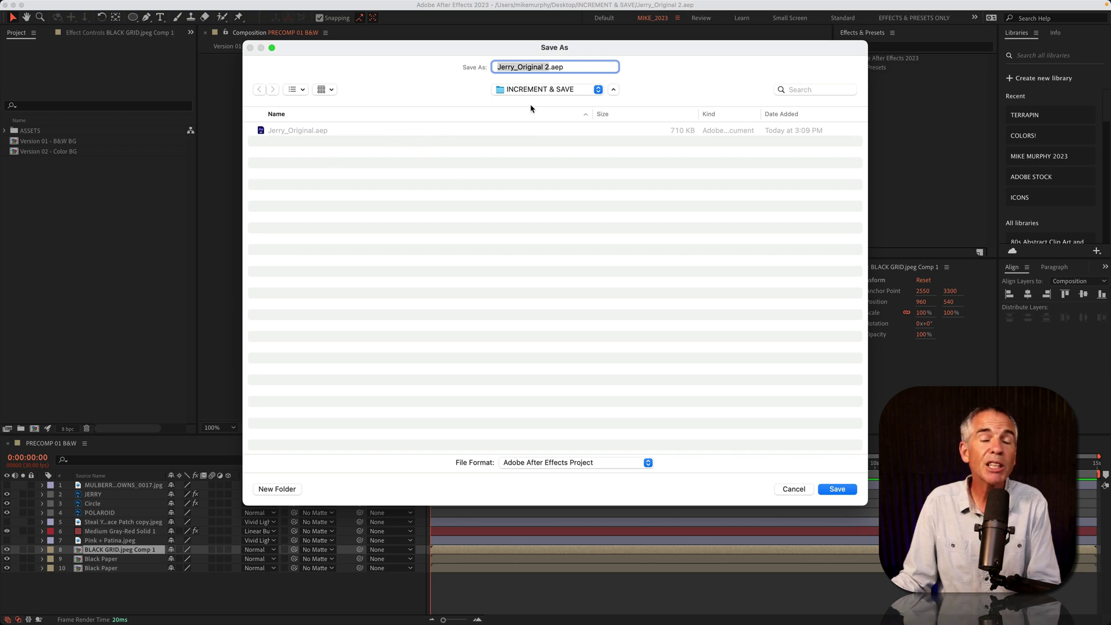
{"action": "left_click", "coordinate": [793, 488]}
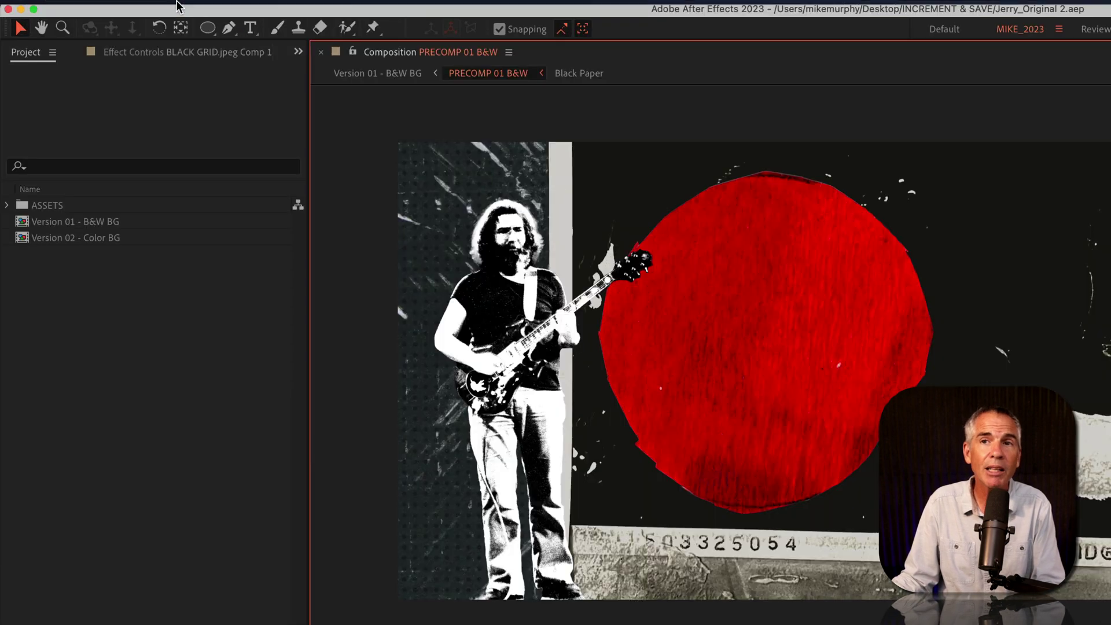
Step: Save the project as the next numbered version with Increment and Save
{"action": "mouse_move", "coordinate": [90, 6]}
{"action": "left_click", "coordinate": [139, 10]}
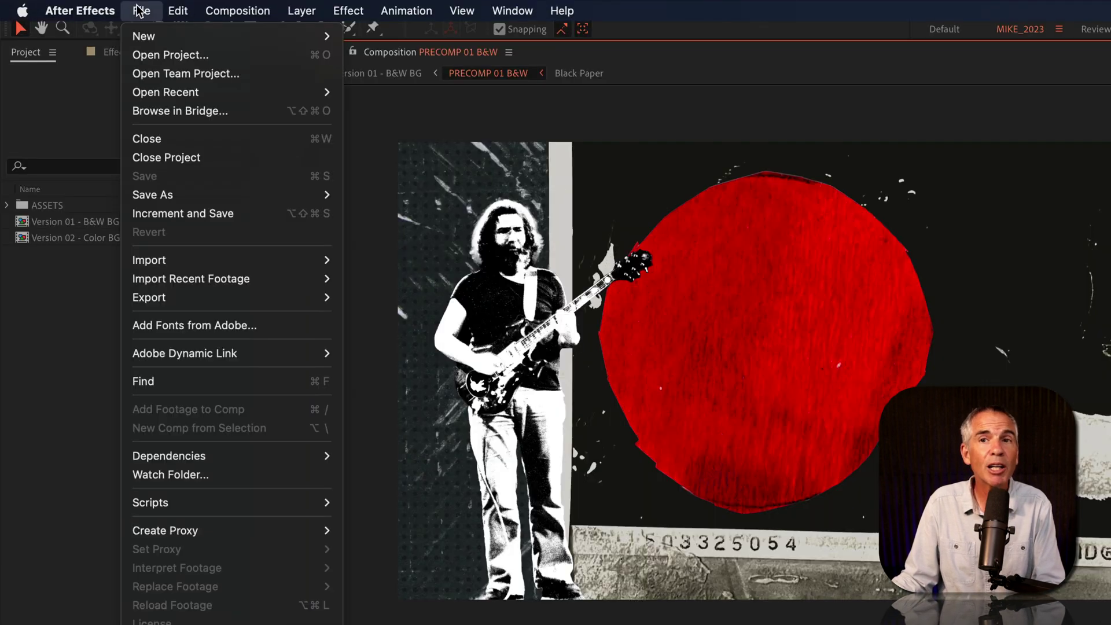
{"action": "left_click", "coordinate": [195, 213]}
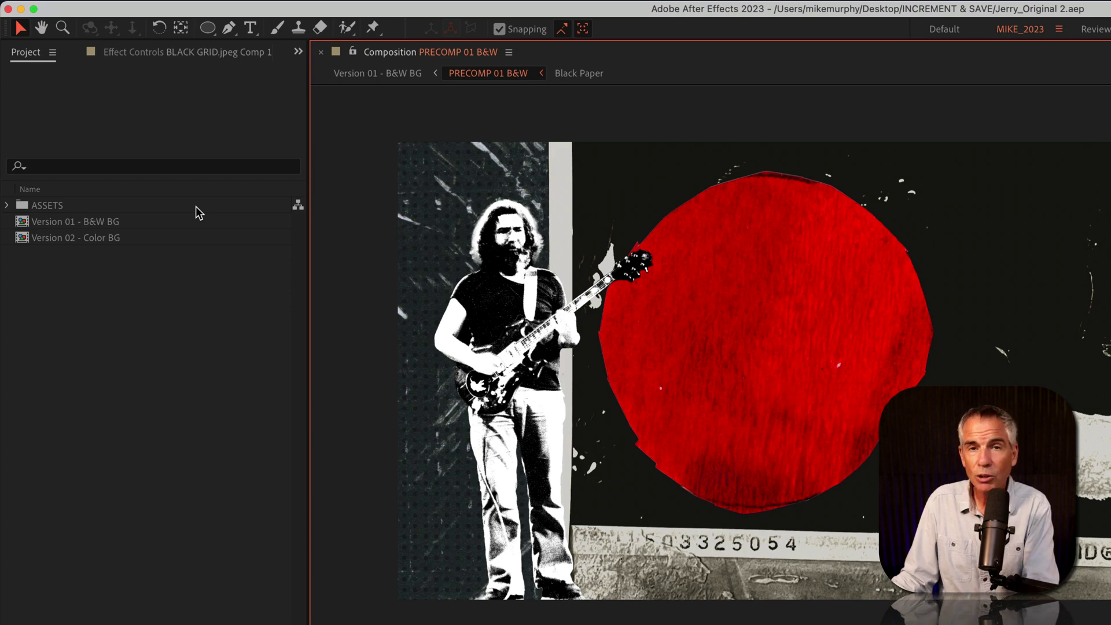
Step: Hide After Effects and examine the saved project versions in the desktop's INCREMENT & SAVE folder in Finder
{"action": "key", "text": "super+h"}
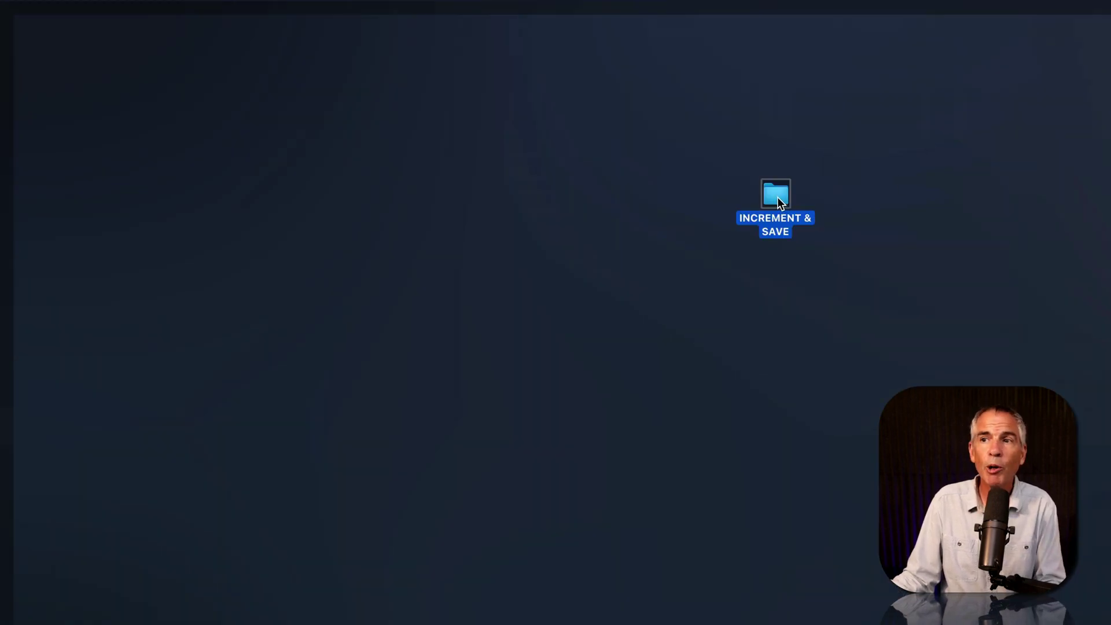
{"action": "double_click", "coordinate": [776, 199]}
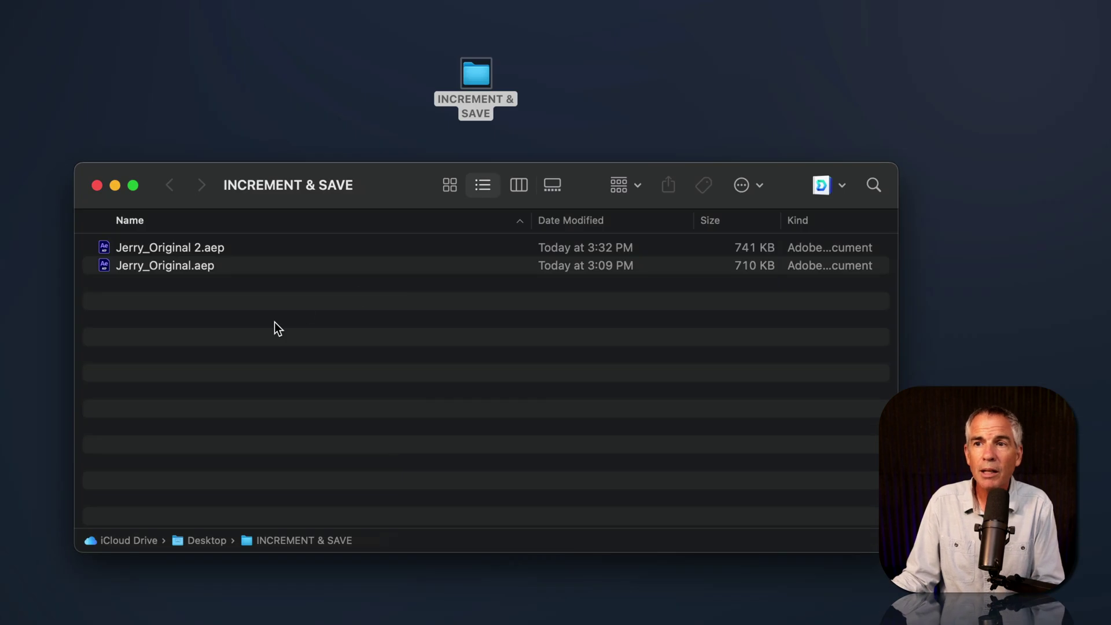
{"action": "left_click", "coordinate": [486, 377]}
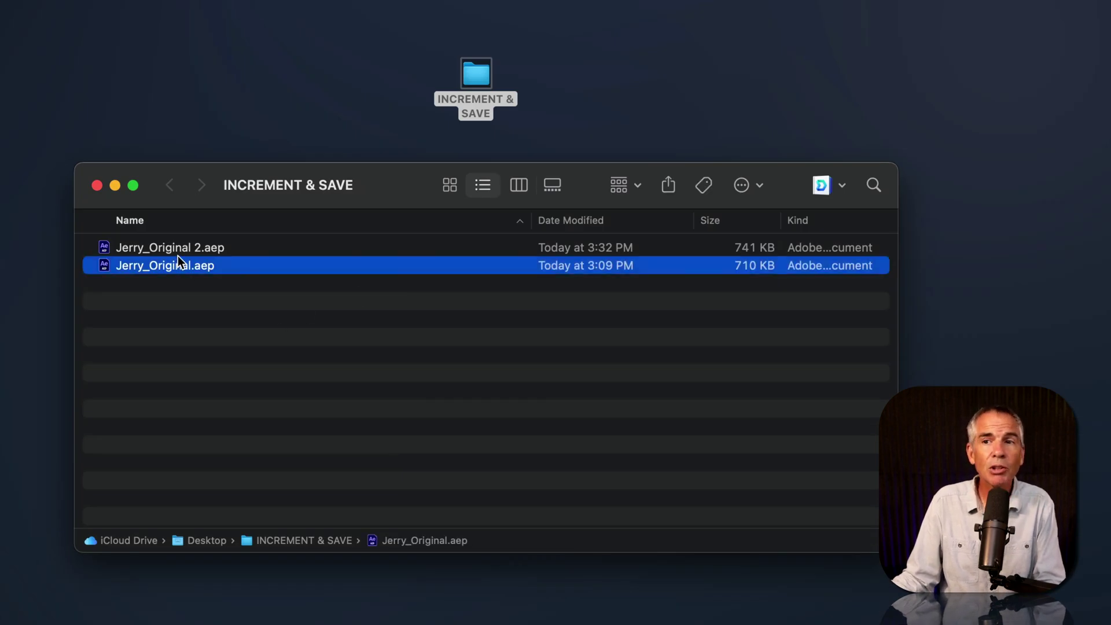
{"action": "left_click", "coordinate": [182, 248]}
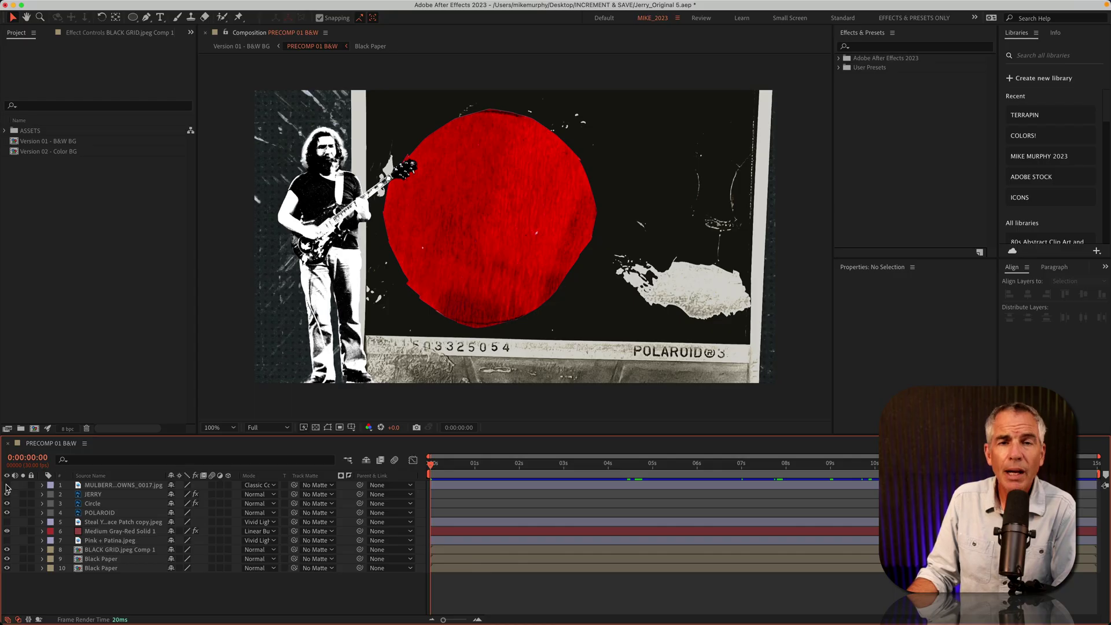
Step: Show the MULBERRY texture layer, hide the Circle layer, and save this state with Increment and Save
{"action": "left_click", "coordinate": [7, 485]}
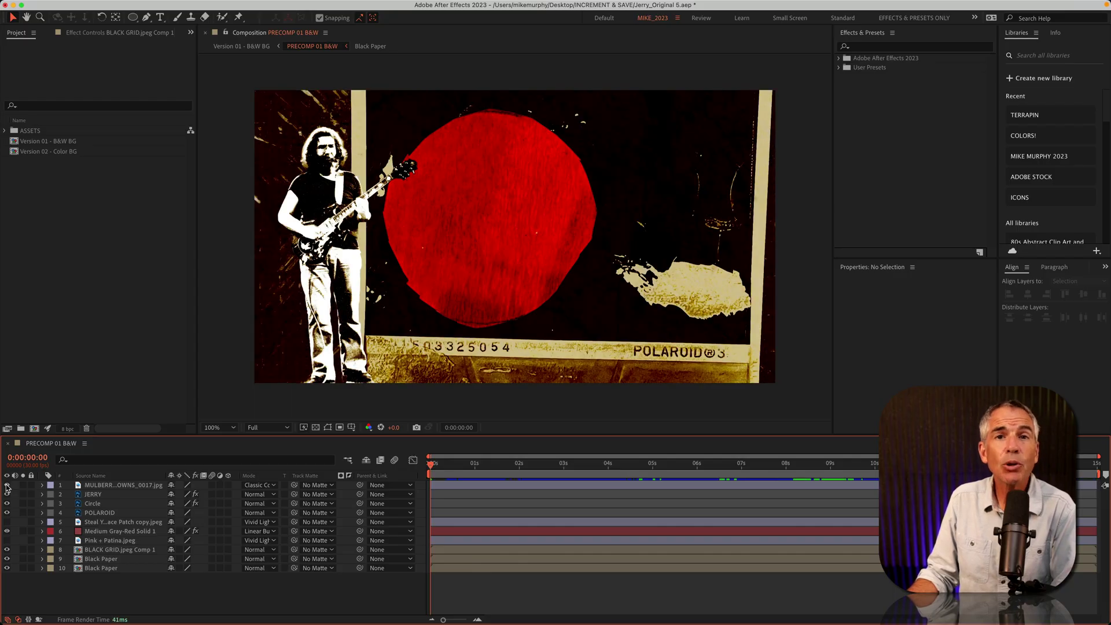
{"action": "left_click", "coordinate": [7, 503]}
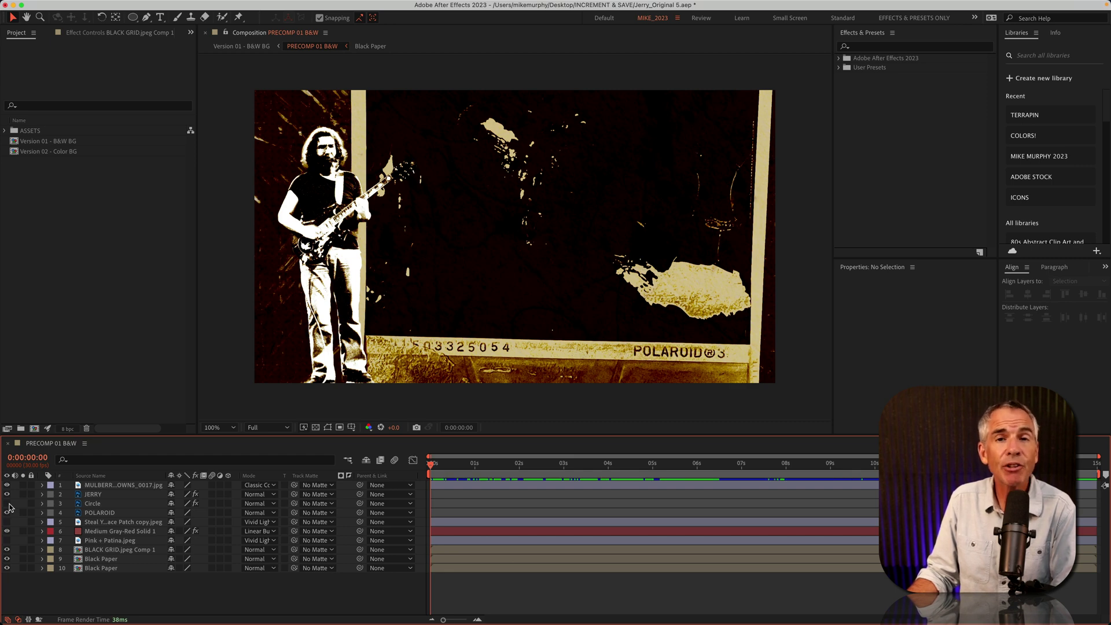
{"action": "left_click", "coordinate": [90, 8]}
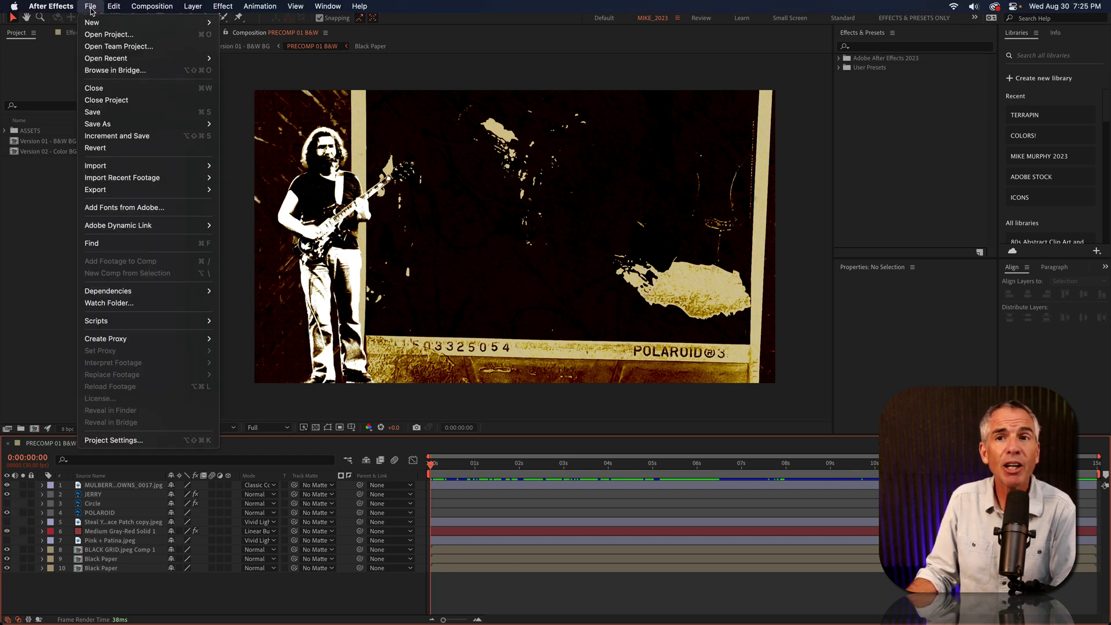
{"action": "left_click", "coordinate": [153, 136]}
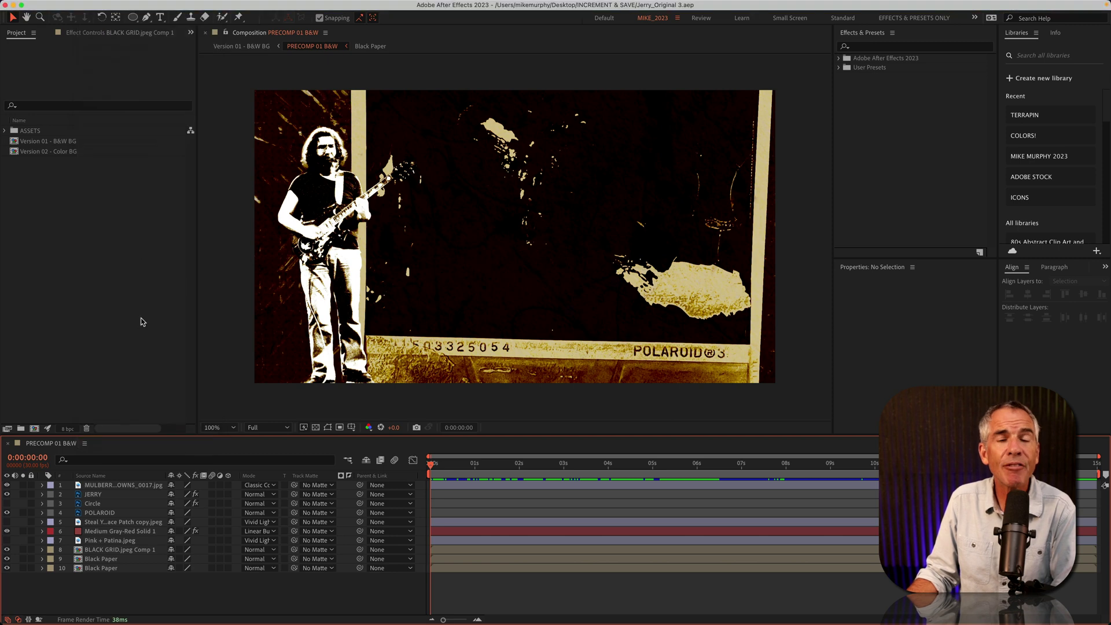
Step: Increment and save the project with the Steal Your Face Patch and Pink + Patina layers shown and the MULBERRY layer hidden
{"action": "left_click", "coordinate": [7, 521]}
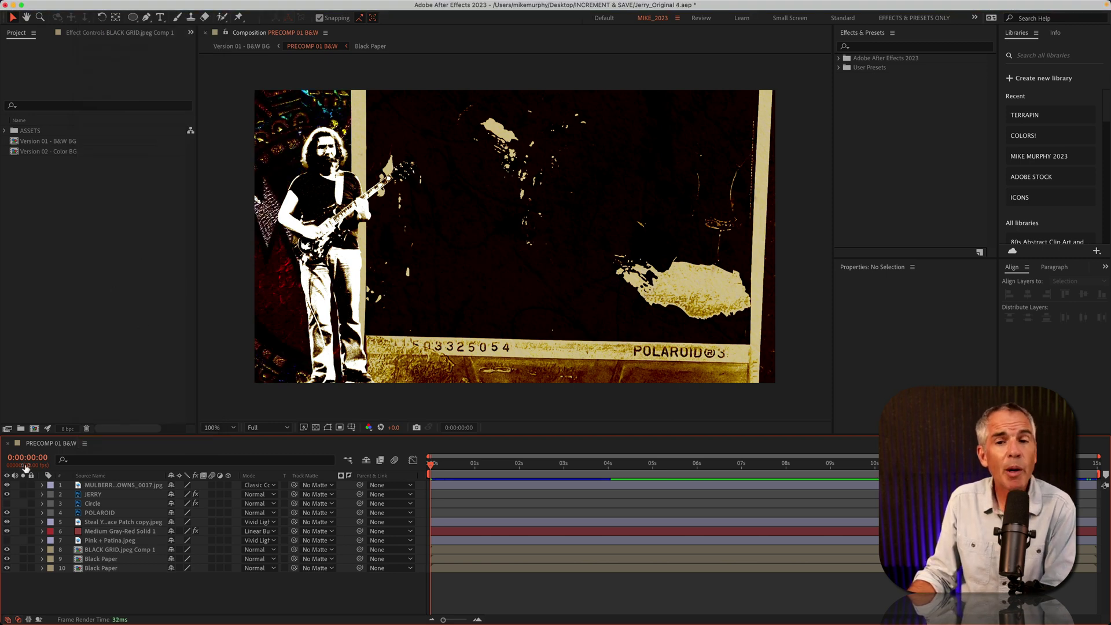
{"action": "left_click", "coordinate": [6, 486]}
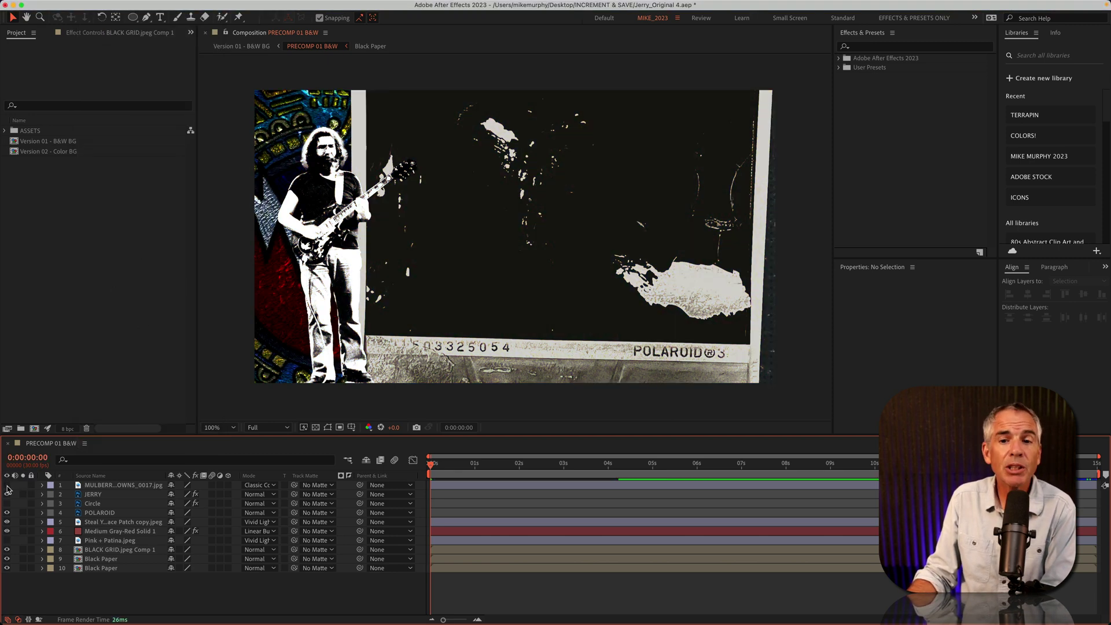
{"action": "left_click", "coordinate": [7, 541]}
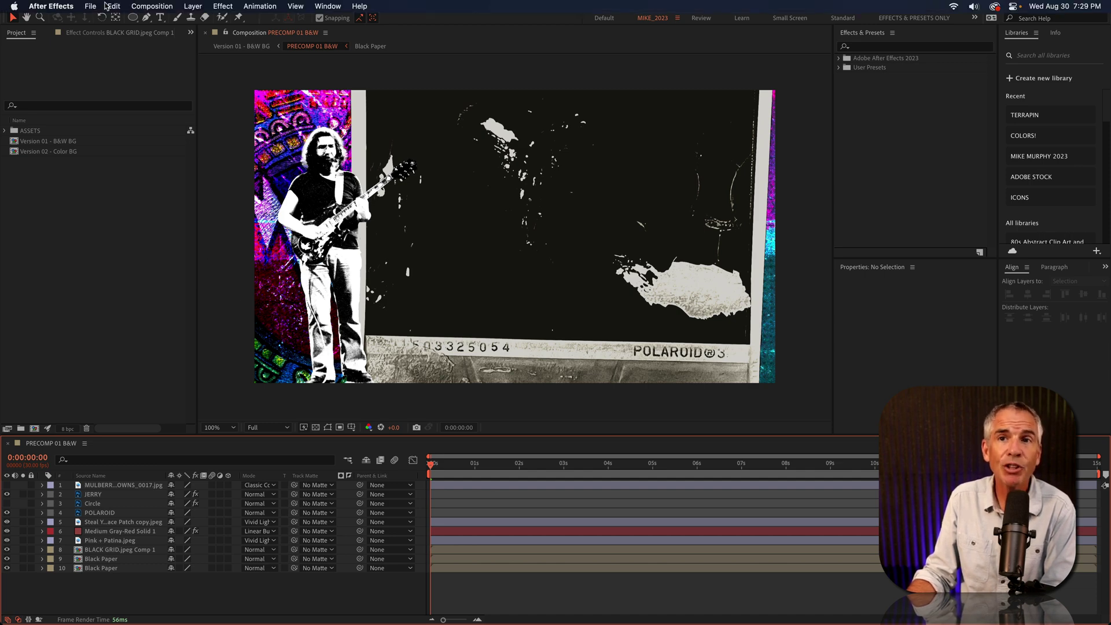
{"action": "left_click", "coordinate": [88, 7]}
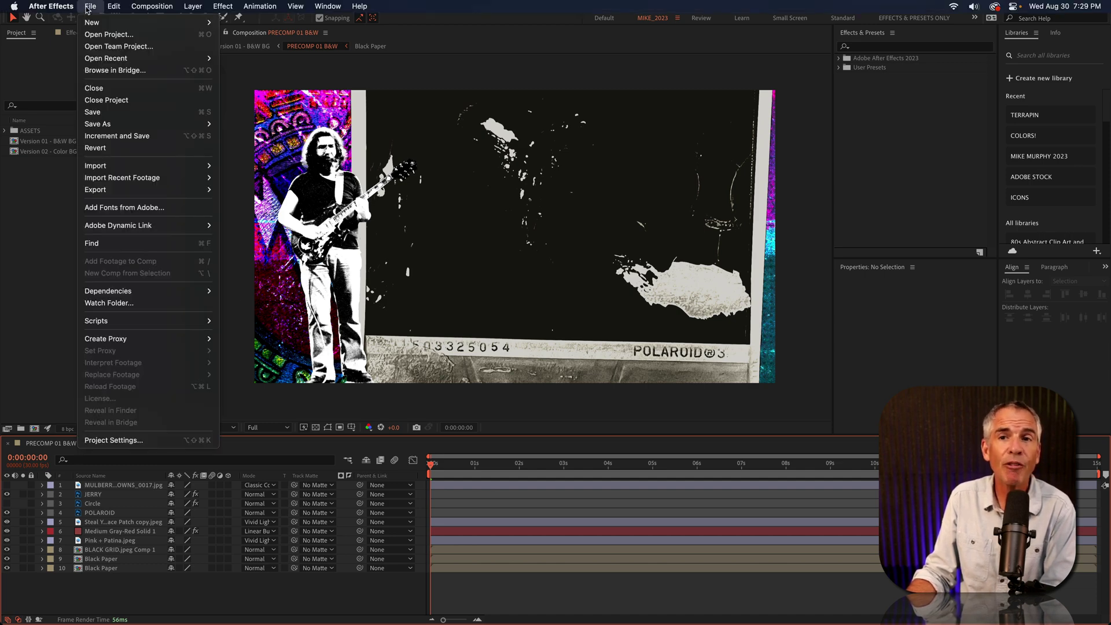
{"action": "left_click", "coordinate": [105, 136]}
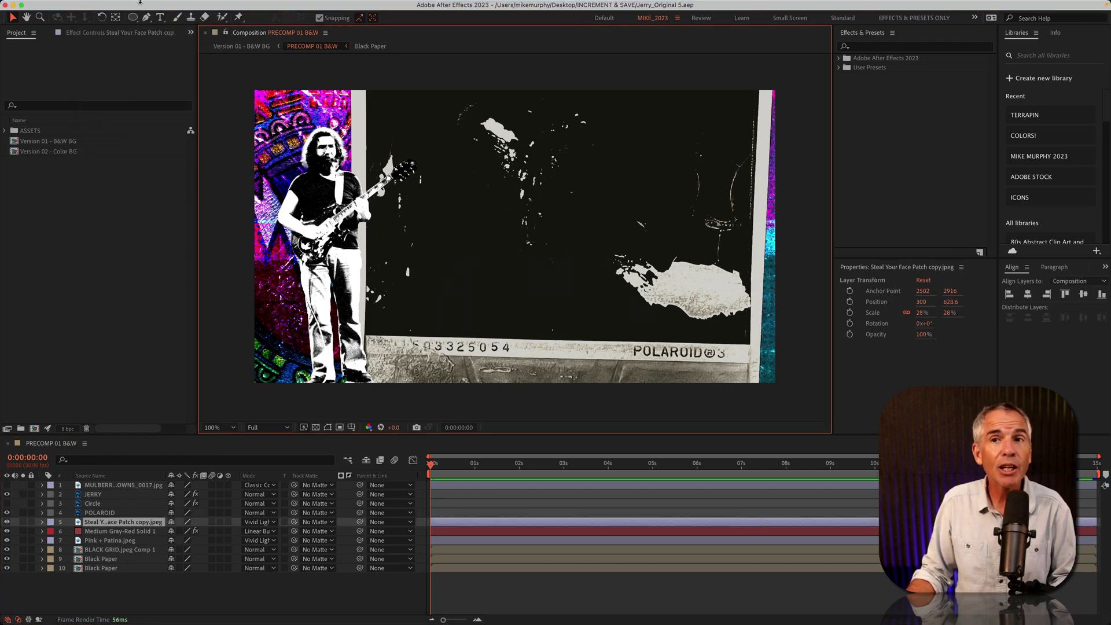
Step: Switch to Finder and review the numbered Jerry_Original versions and the original in the INCREMENT & SAVE folder
{"action": "left_click", "coordinate": [91, 5]}
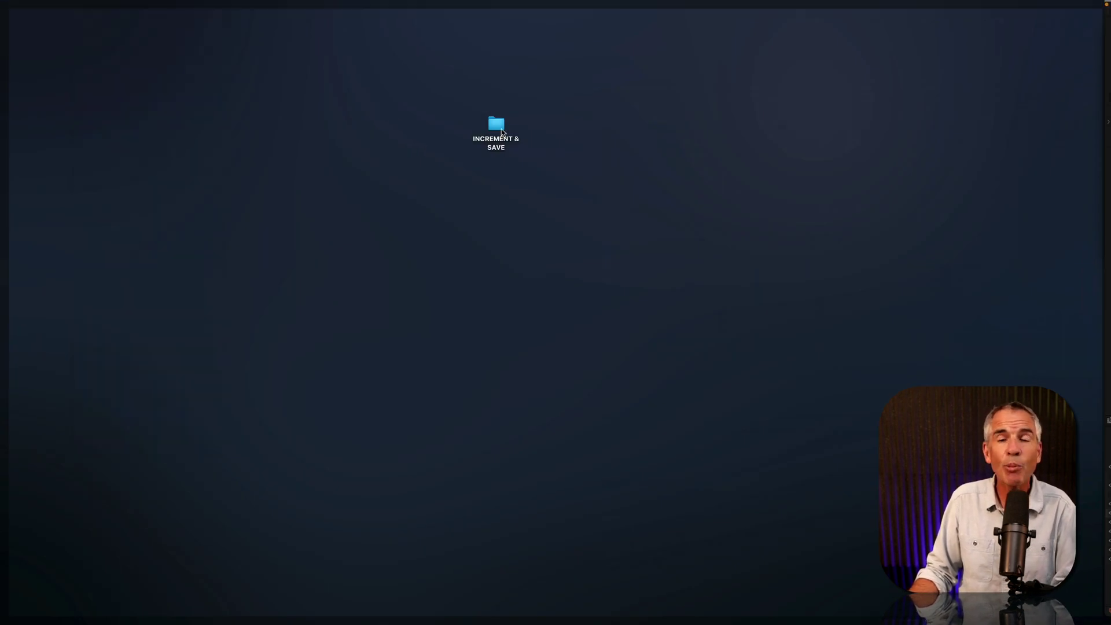
{"action": "double_click", "coordinate": [497, 125]}
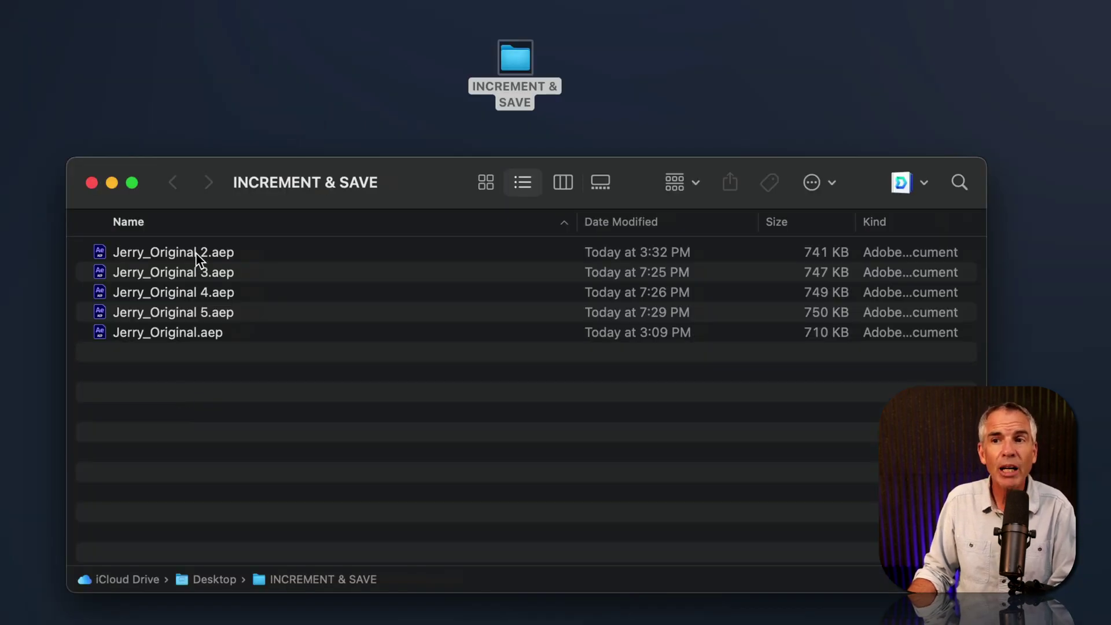
{"action": "left_click", "coordinate": [195, 253]}
{"action": "left_click", "coordinate": [195, 270]}
{"action": "left_click", "coordinate": [193, 291]}
{"action": "left_click", "coordinate": [193, 311]}
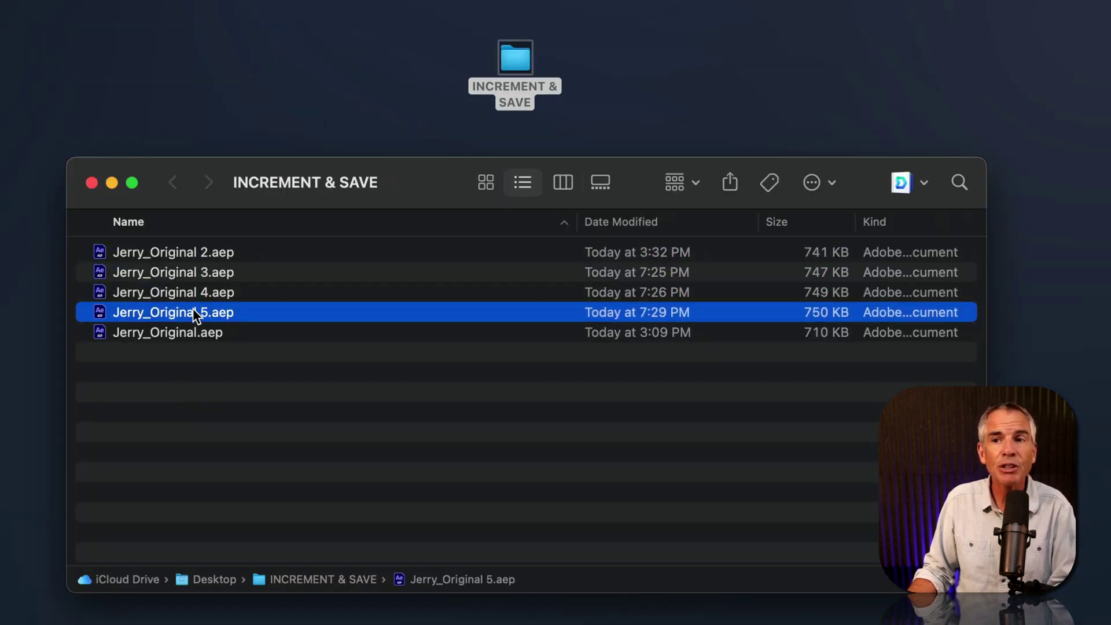
{"action": "left_click", "coordinate": [193, 333]}
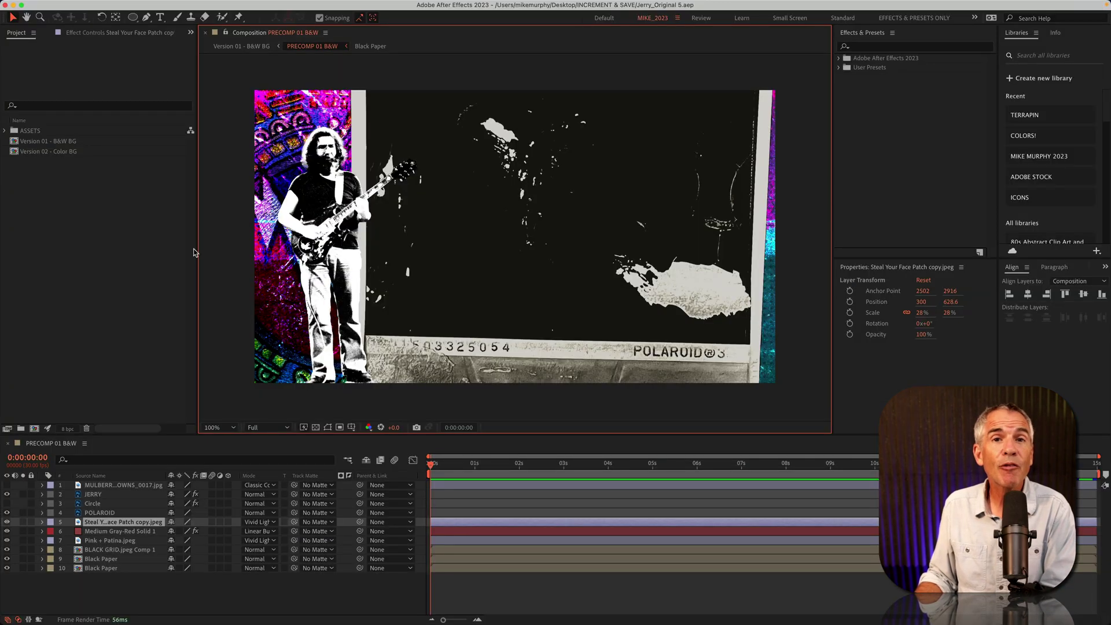
Step: Close the current project and open Jerry_Original 4.aep from the INCREMENT & SAVE folder in Finder
{"action": "left_click", "coordinate": [91, 5]}
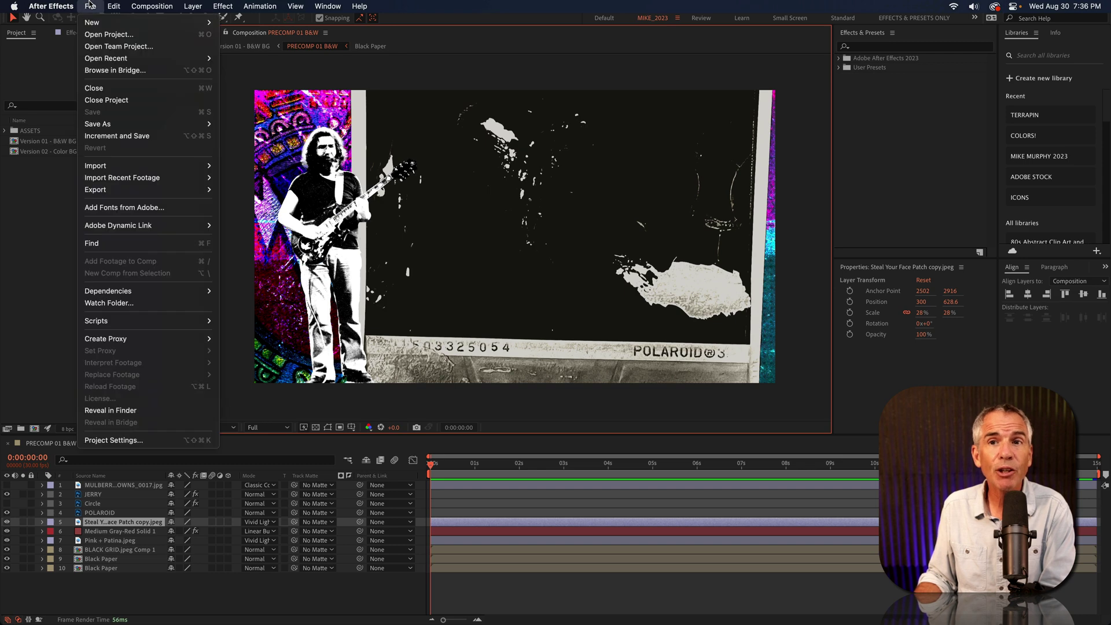
{"action": "left_click", "coordinate": [106, 101]}
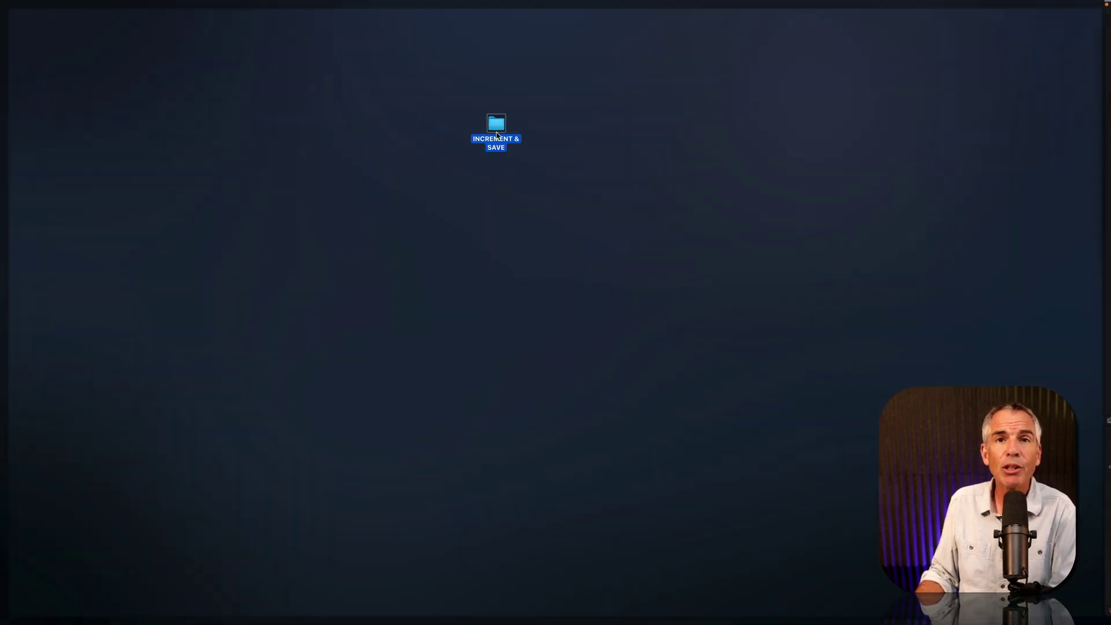
{"action": "double_click", "coordinate": [496, 126]}
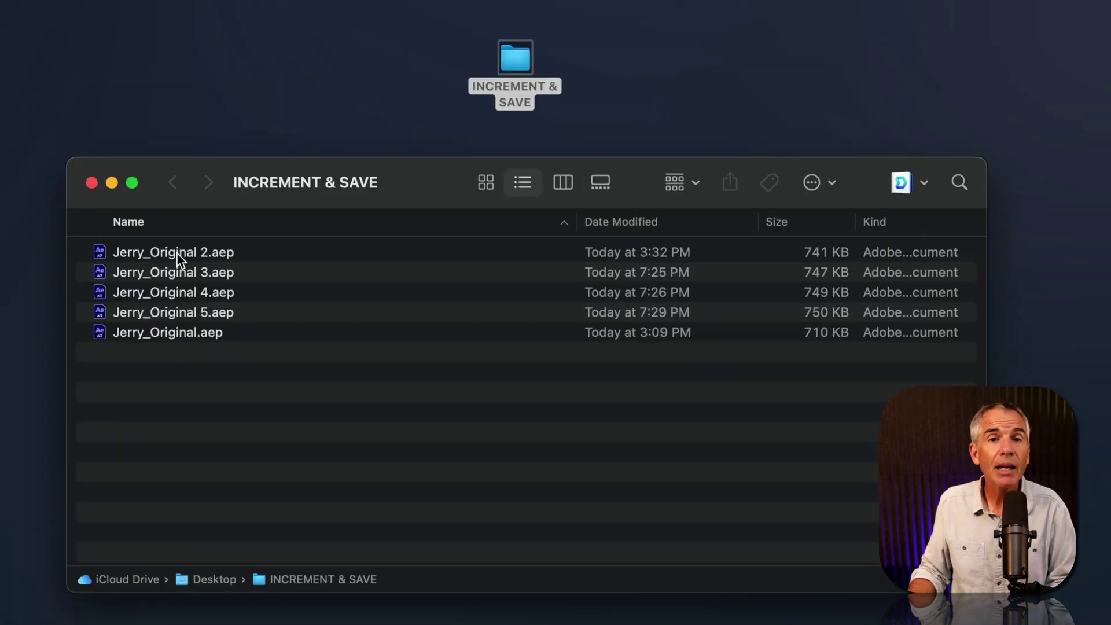
{"action": "left_click", "coordinate": [178, 292]}
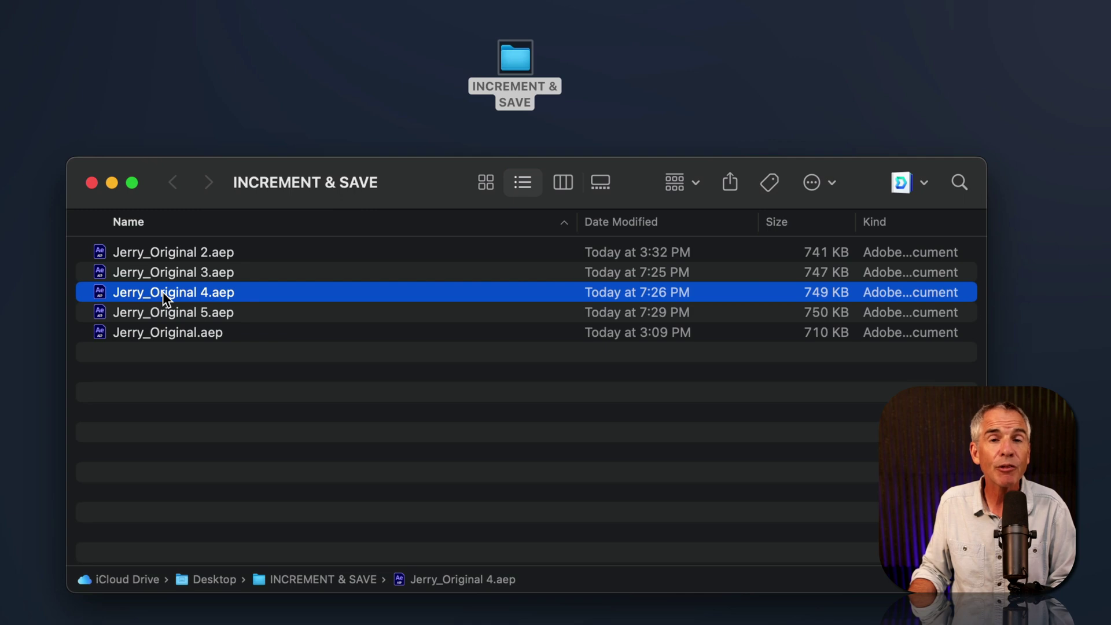
{"action": "double_click", "coordinate": [162, 292]}
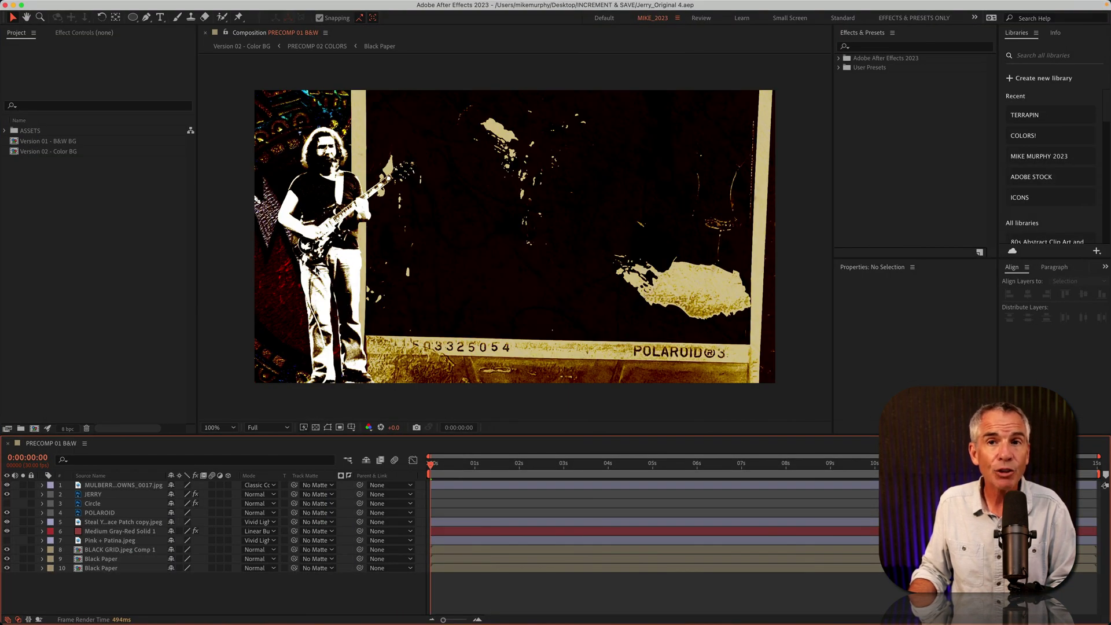
Step: Switch to Finder and examine Jerry_Original 2.aep and the original Jerry_Original.aep in the INCREMENT & SAVE folder
{"action": "mouse_move", "coordinate": [132, 3]}
{"action": "left_click", "coordinate": [87, 6]}
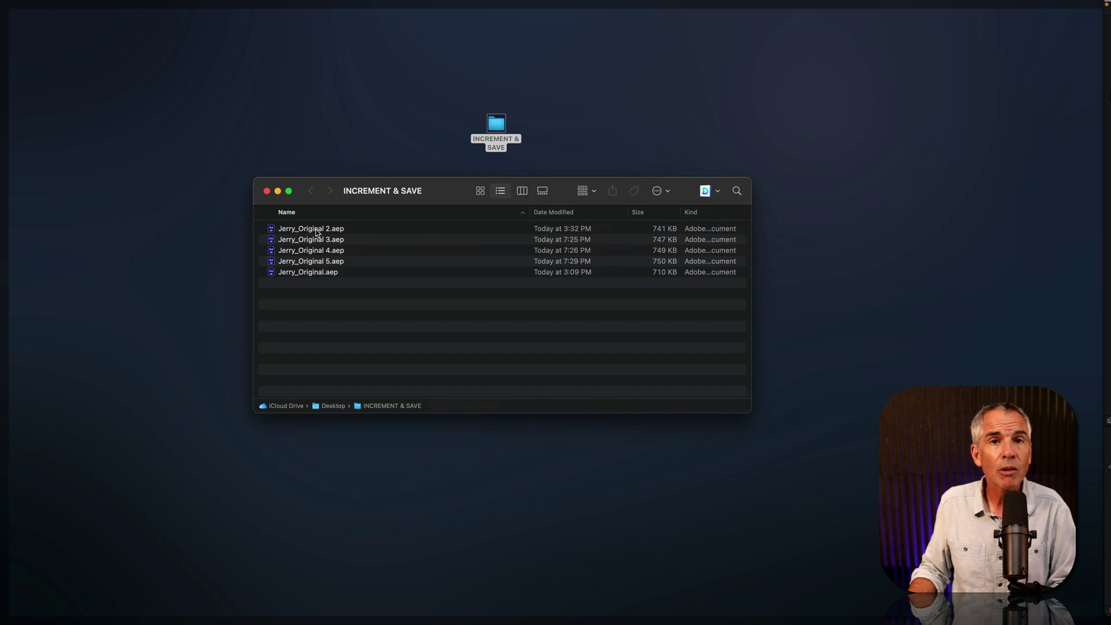
{"action": "double_click", "coordinate": [316, 230]}
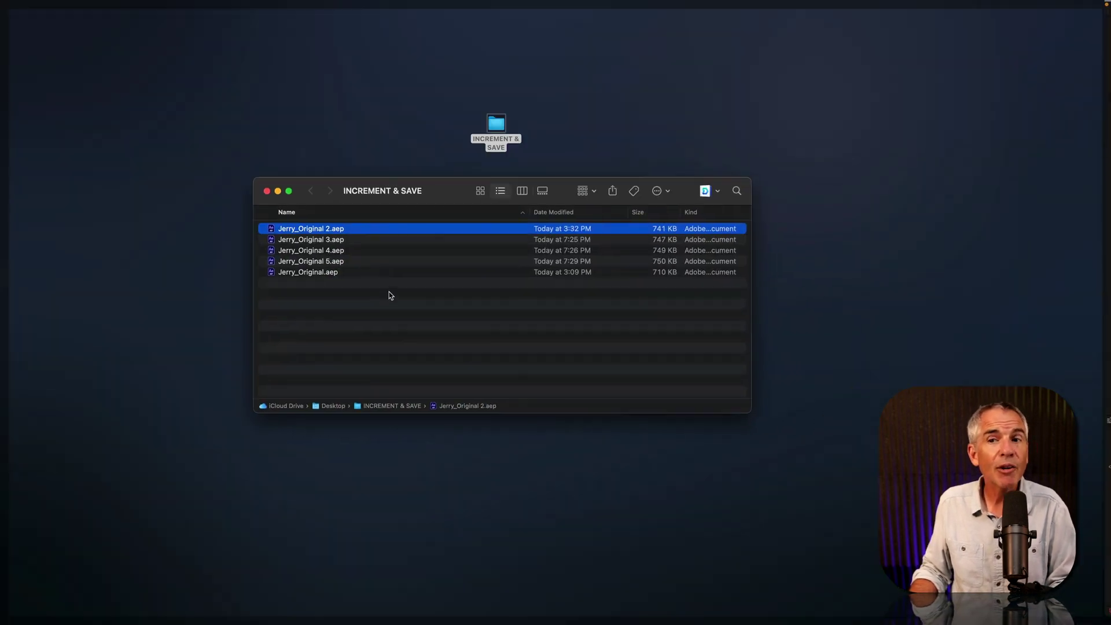
{"action": "left_click", "coordinate": [322, 340]}
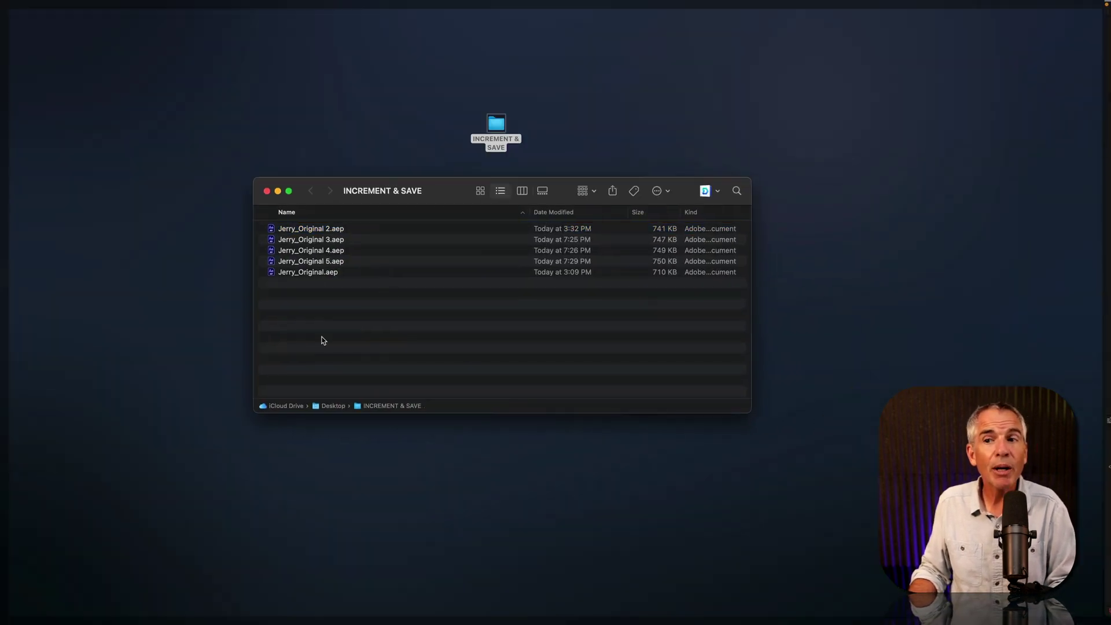
{"action": "double_click", "coordinate": [300, 273]}
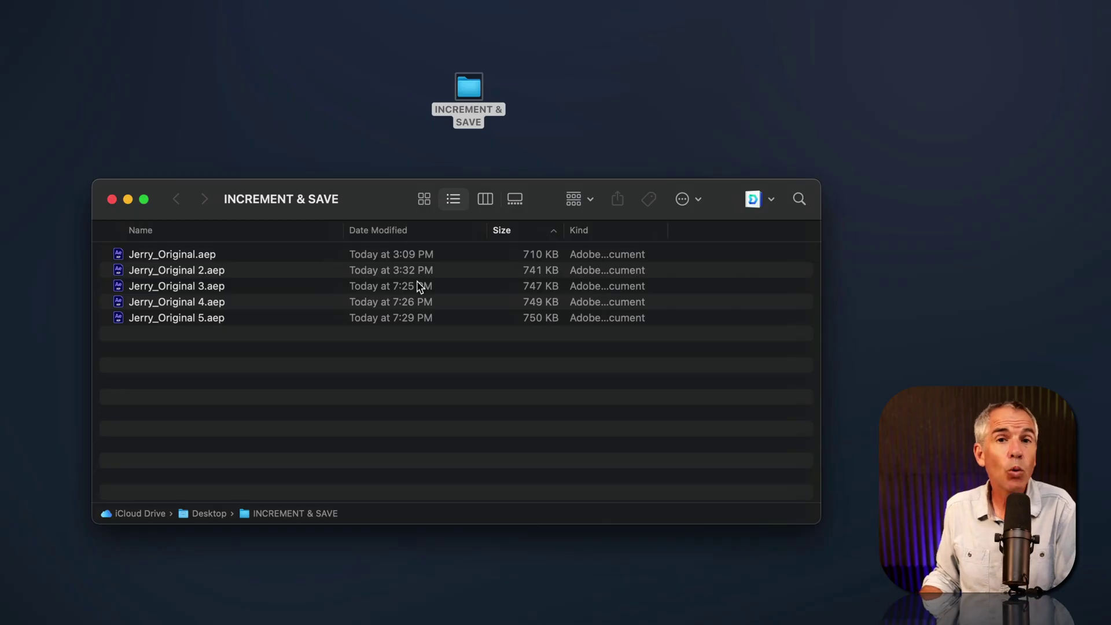
Step: Go through the project versions from Jerry_Original.aep to Jerry_Original 4.aep and compare the file sizes by sorting on size
{"action": "left_click", "coordinate": [193, 259]}
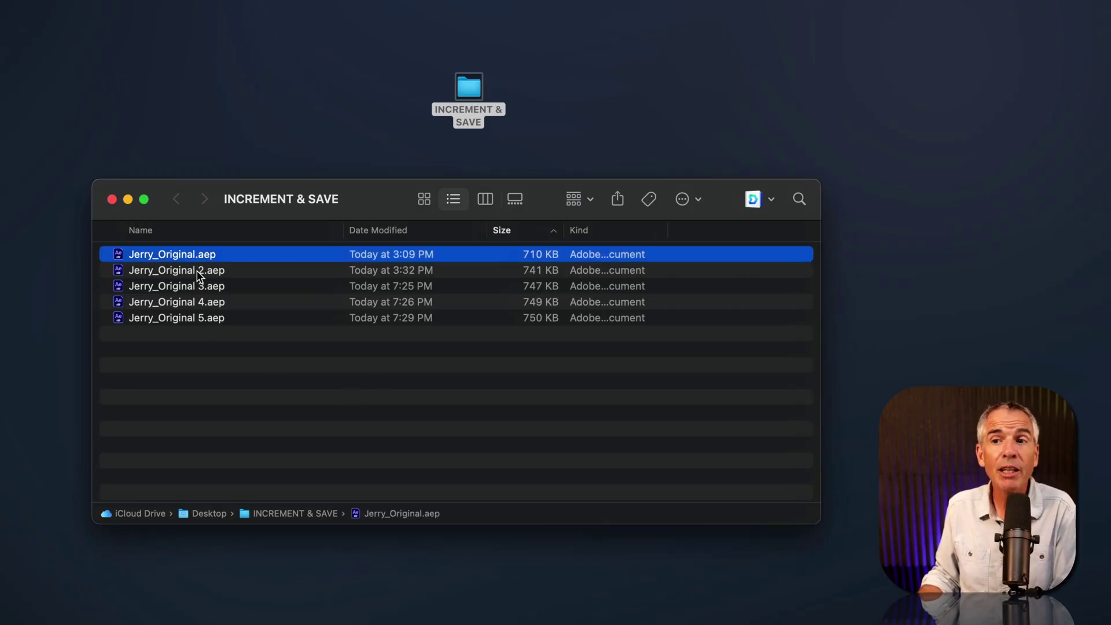
{"action": "left_click", "coordinate": [199, 269]}
{"action": "left_click", "coordinate": [200, 286]}
{"action": "left_click", "coordinate": [194, 301]}
{"action": "left_click", "coordinate": [198, 345]}
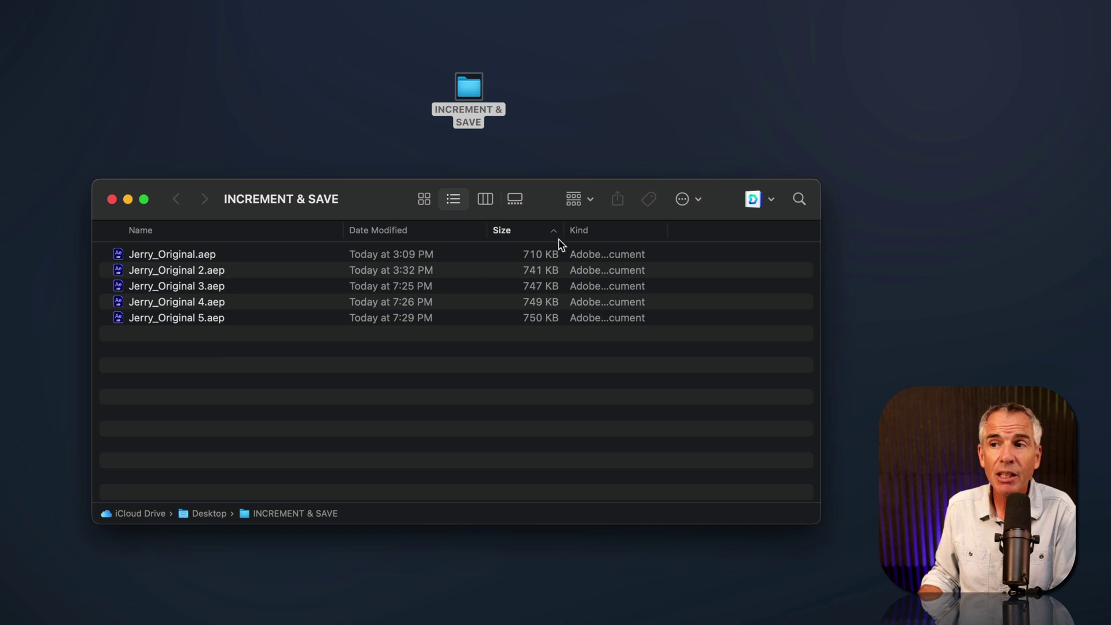
{"action": "left_click", "coordinate": [527, 231]}
{"action": "left_click", "coordinate": [528, 233]}
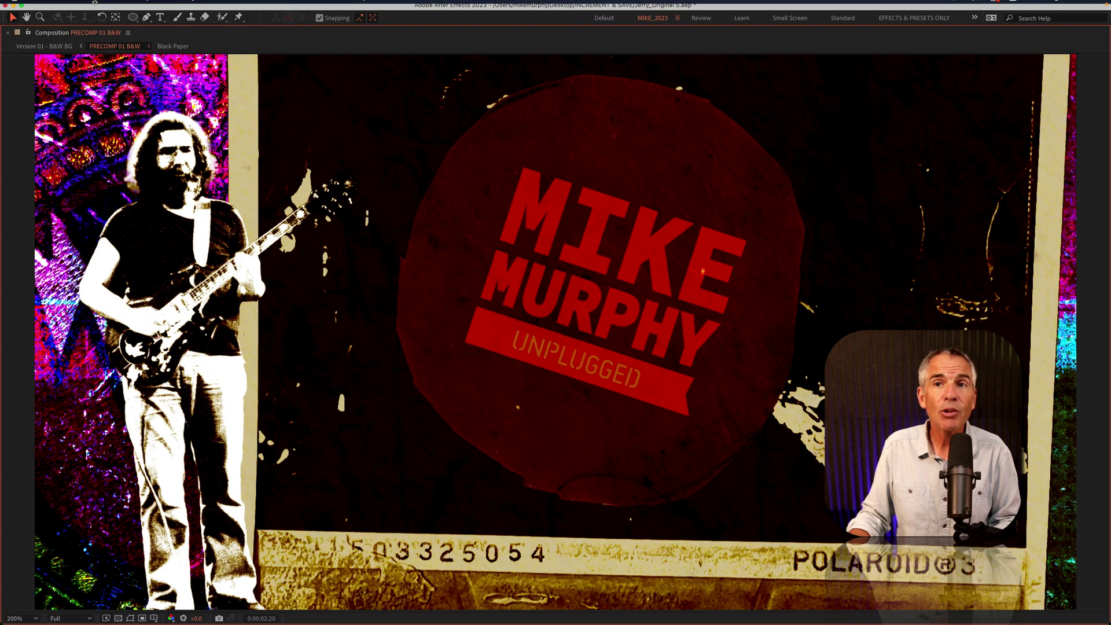
Step: Switch to After Effects and save the project as a new numbered version with Increment and Save
{"action": "left_click", "coordinate": [90, 6]}
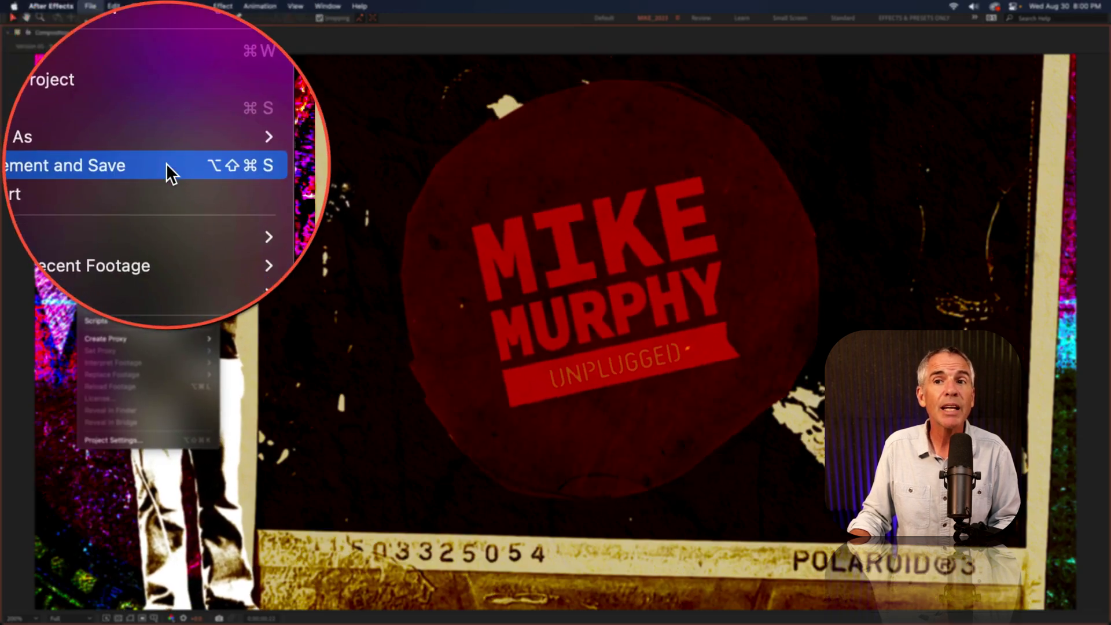